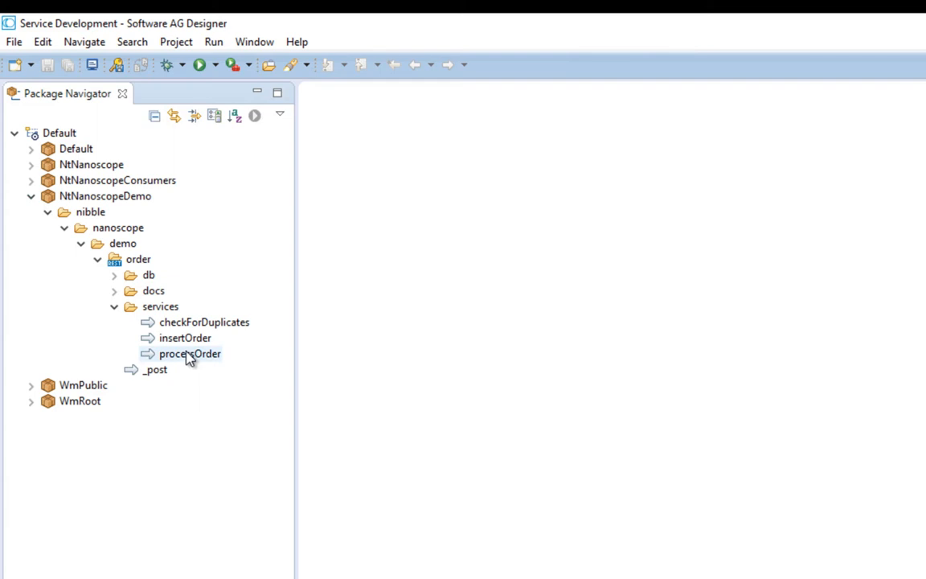
# Start scoping the processOrder service on the server through Profile As and add a new input set for it
pyautogui.rightClick(190, 357)
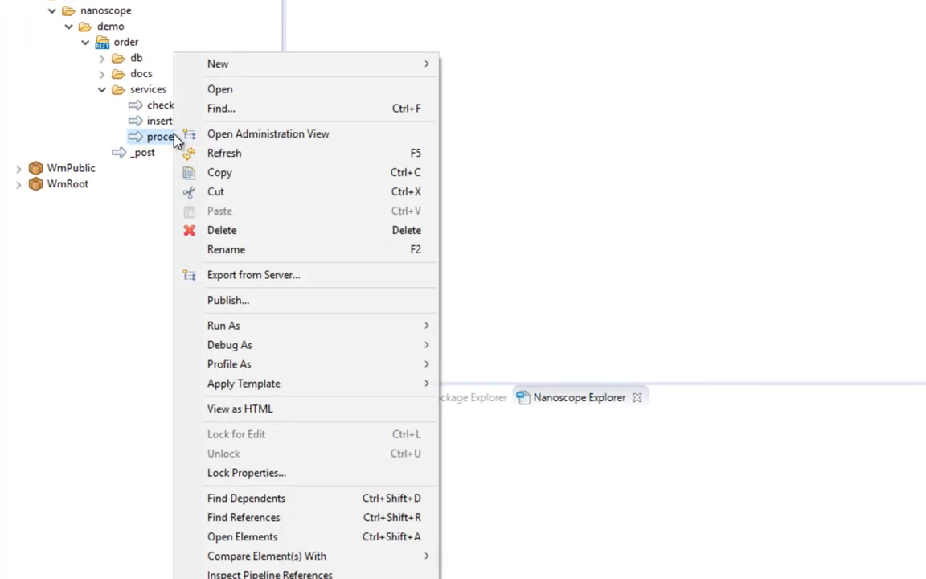
pyautogui.moveTo(293, 368)
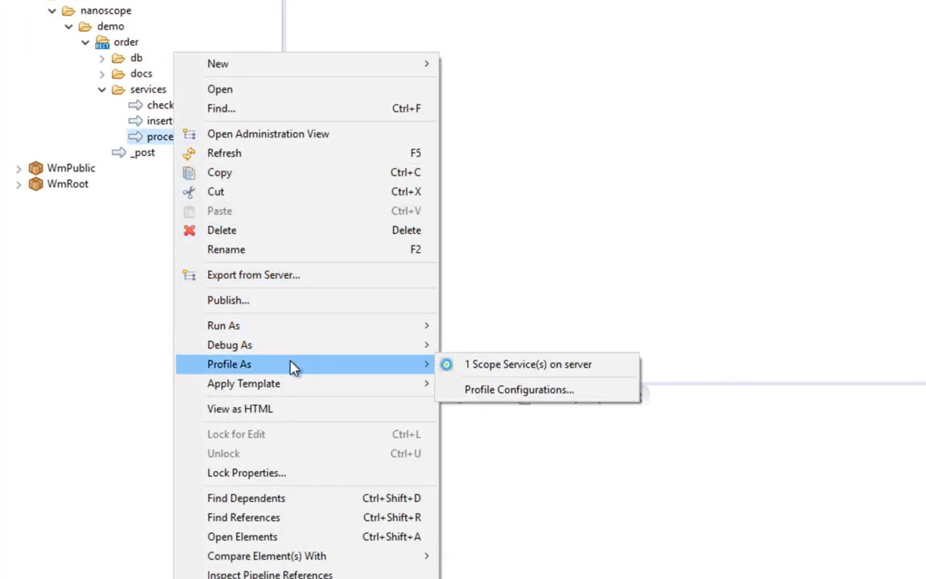
pyautogui.click(482, 365)
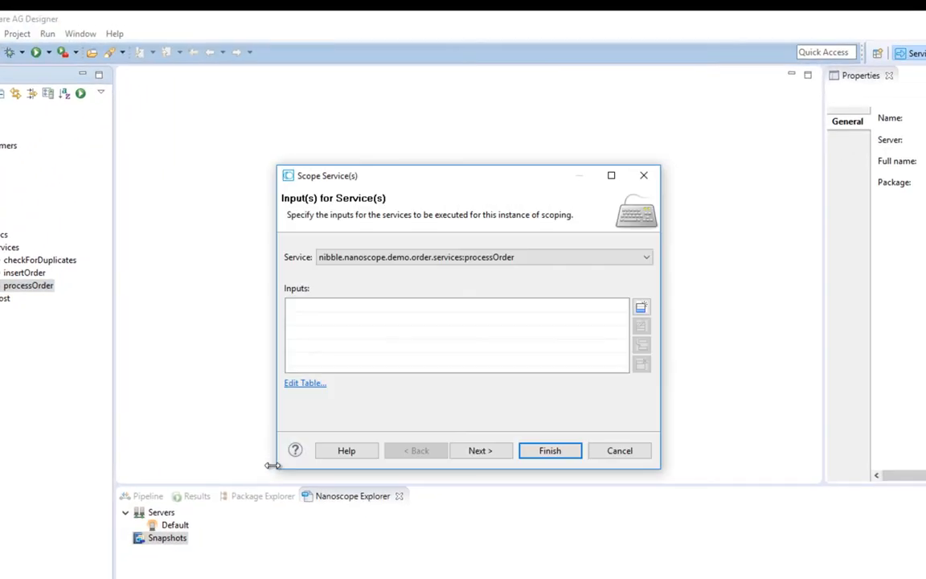
pyautogui.click(642, 308)
# Fill in the order header with the order ID, the dateTime 2017-05-19T00:00:00 and the client ID
pyautogui.click(573, 159)
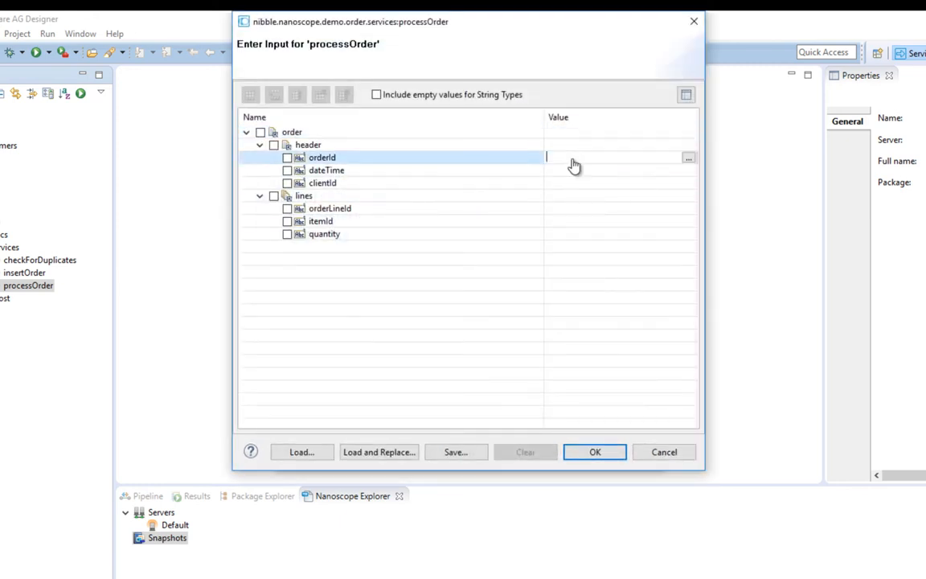
pyautogui.write('1')
pyautogui.click(568, 171)
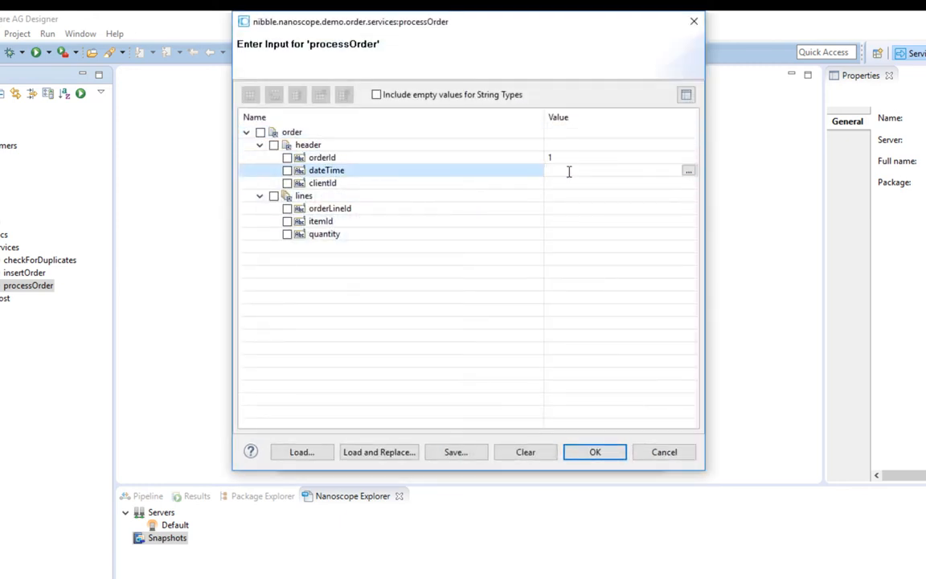
pyautogui.write('2017-1')
pyautogui.write('5-19T00:00:00')
pyautogui.press('Tab')
pyautogui.write('1')
pyautogui.press('Tab')
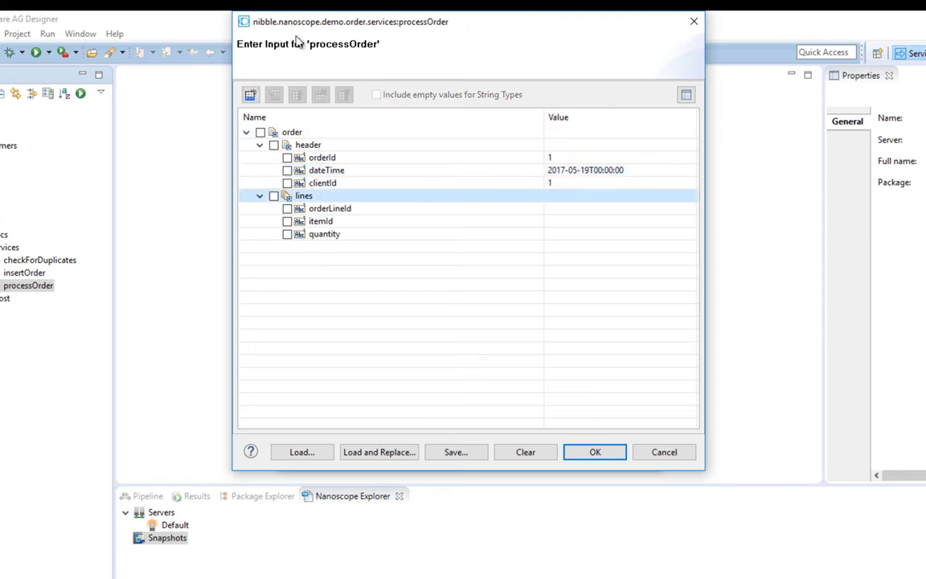
# Add one order line with orderLineId 1, itemId 1 and quantity 1, and accept the processOrder input
pyautogui.click(250, 94)
pyautogui.click(580, 222)
pyautogui.write('1')
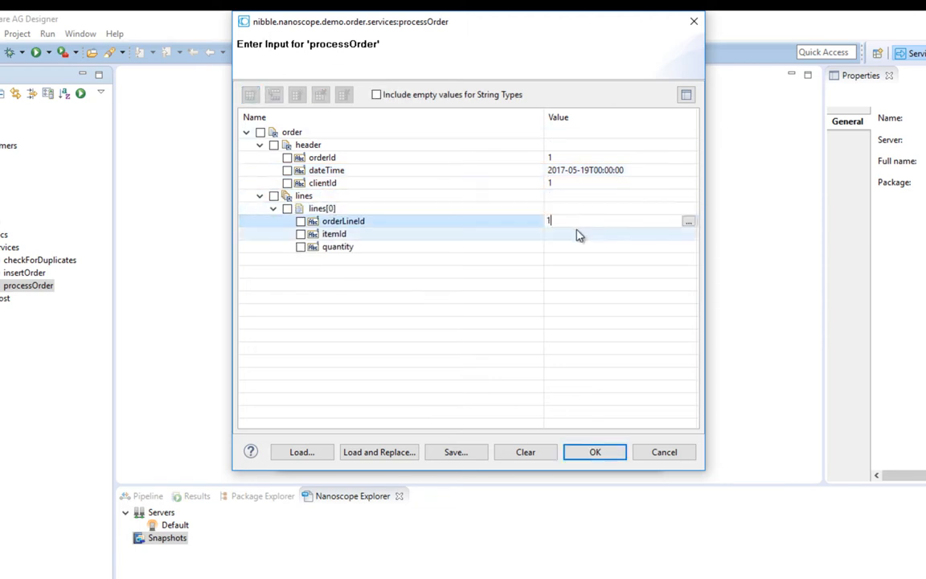
pyautogui.press('Tab')
pyautogui.write('1')
pyautogui.press('Tab')
pyautogui.write('1')
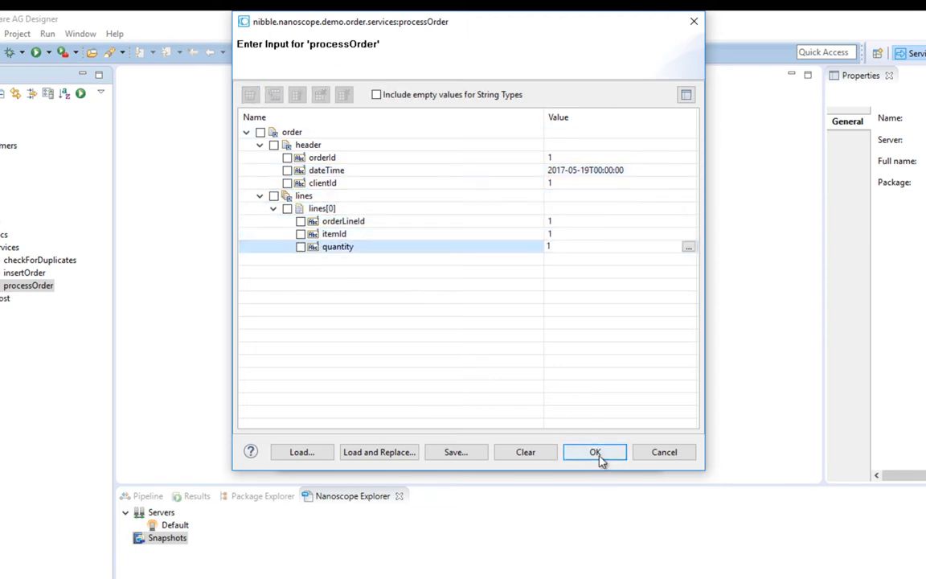
pyautogui.click(598, 457)
# Set the scope parameters to 10 threads and an invoke count of 1000, and run it with the default snapshot file options
pyautogui.click(499, 457)
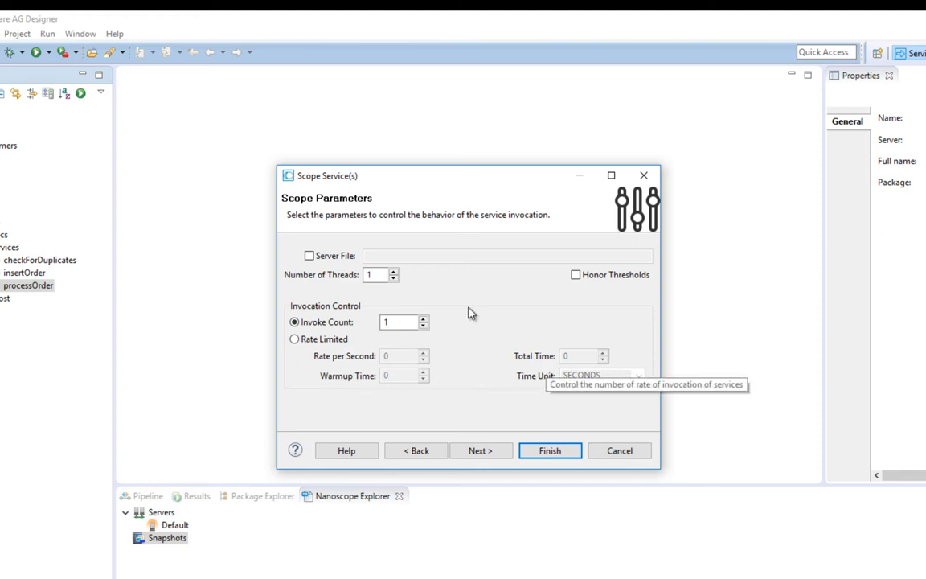
pyautogui.click(380, 274)
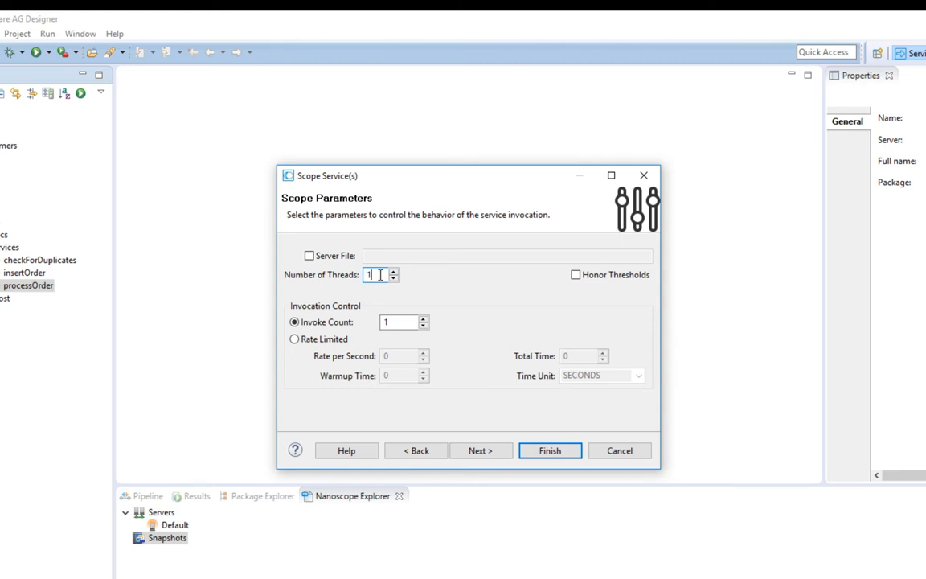
pyautogui.write('0')
pyautogui.click(401, 321)
pyautogui.write('000')
pyautogui.click(481, 450)
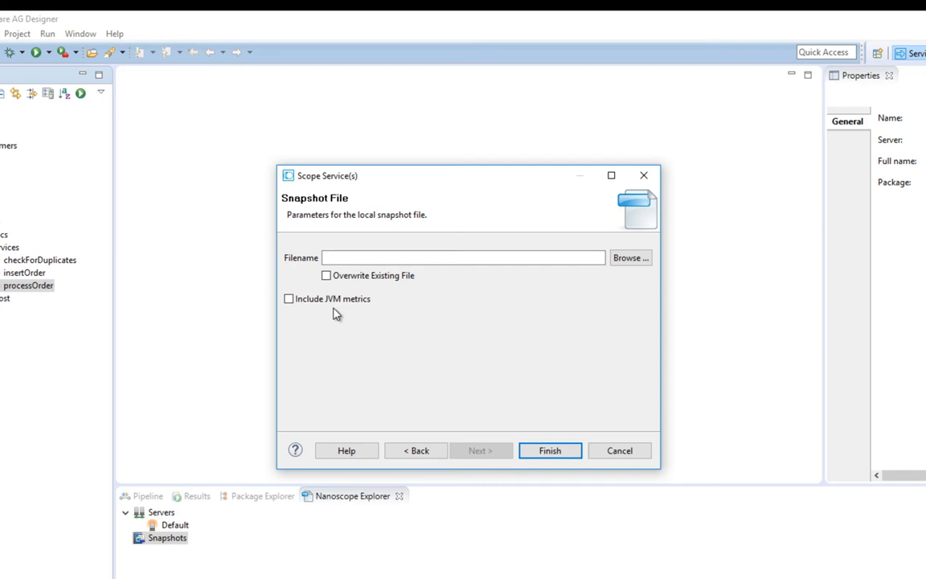
pyautogui.click(563, 455)
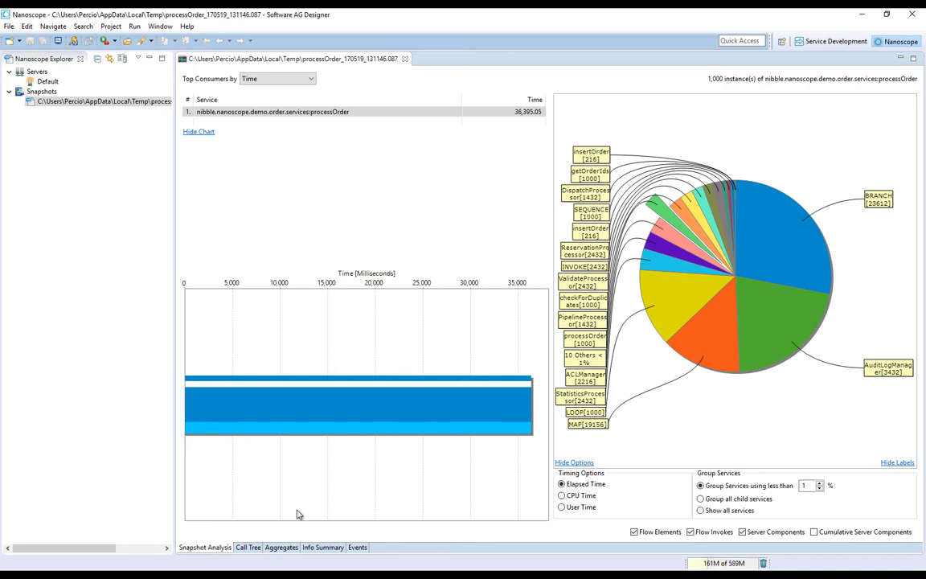
# Examine the snapshot's call tree by expanding processOrder, its BRANCH and SEQUENCE, and the INVOKE steps down to the called services
pyautogui.click(253, 548)
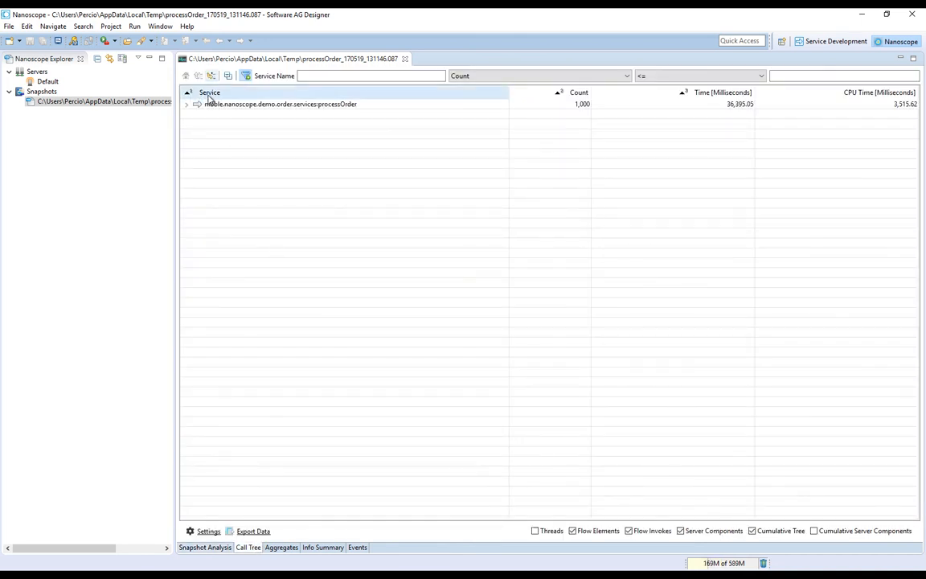
pyautogui.click(188, 106)
pyautogui.click(196, 114)
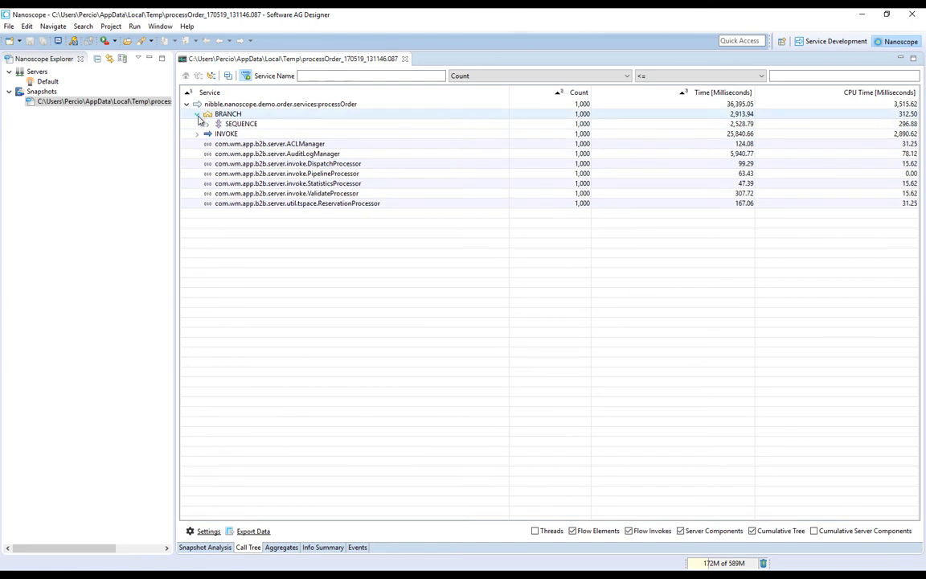
pyautogui.click(197, 133)
pyautogui.click(208, 124)
pyautogui.click(218, 133)
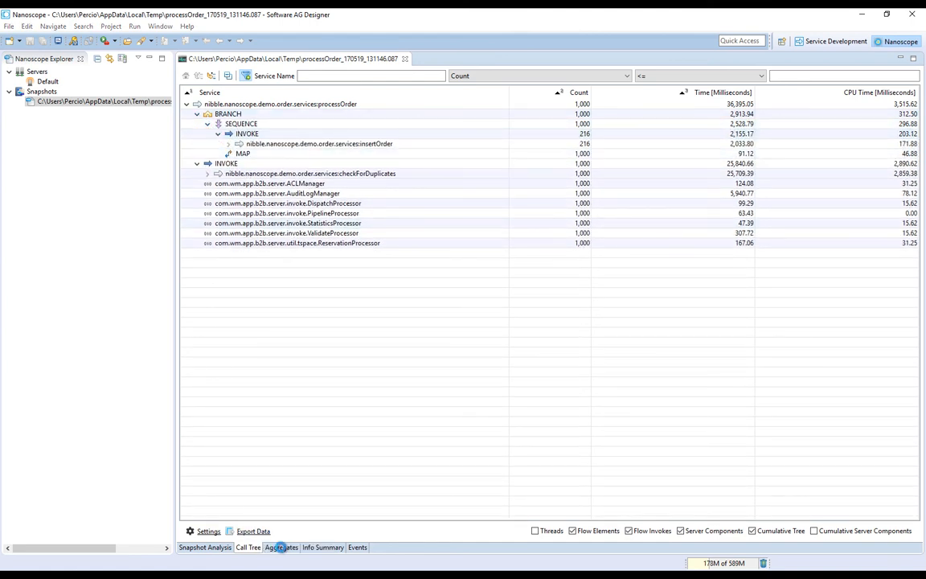
# View the snapshot's aggregates and info summary, and return to the snapshot analysis
pyautogui.click(279, 548)
pyautogui.click(319, 547)
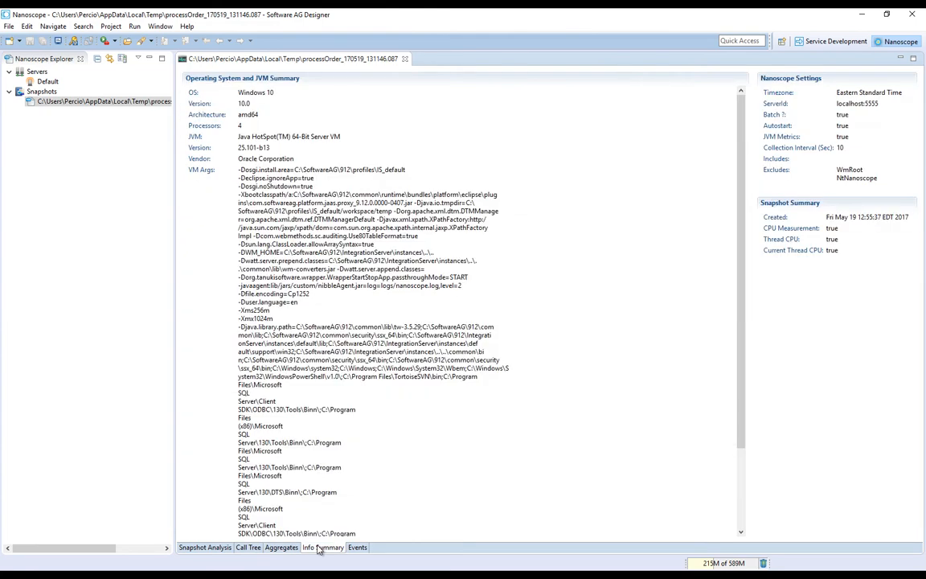
pyautogui.click(211, 548)
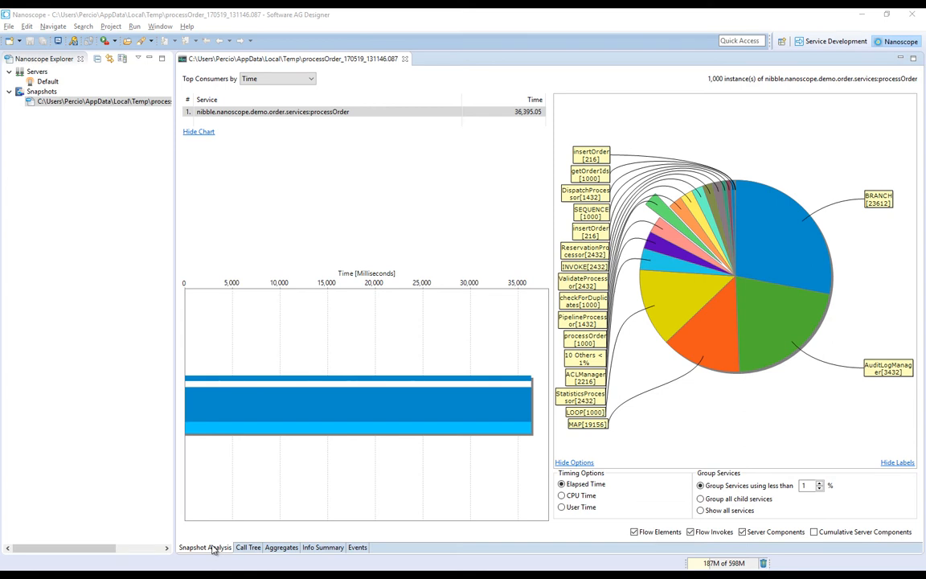
# From the Service Development perspective, reopen the processOrder scoping wizard, check its saved input values and cancel without running
pyautogui.click(830, 44)
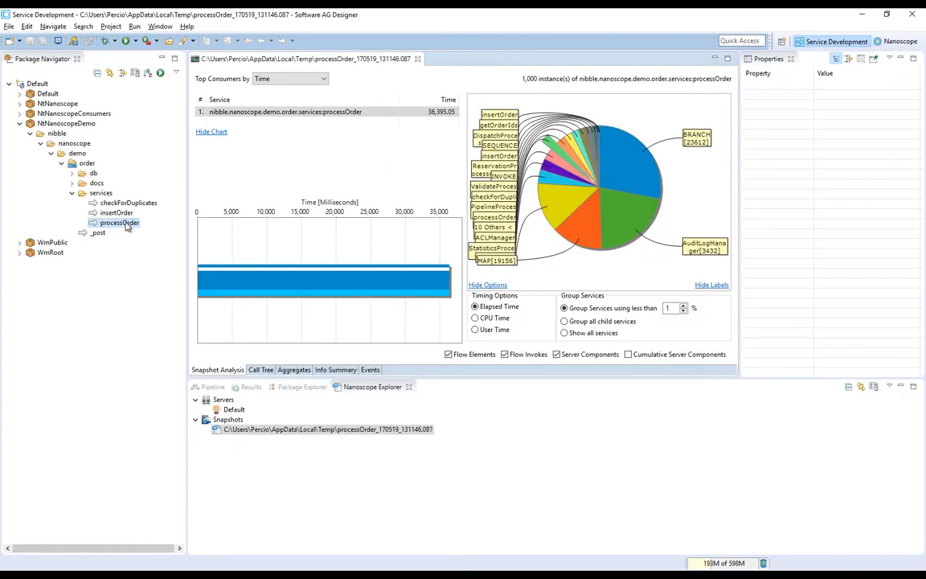
pyautogui.rightClick(126, 226)
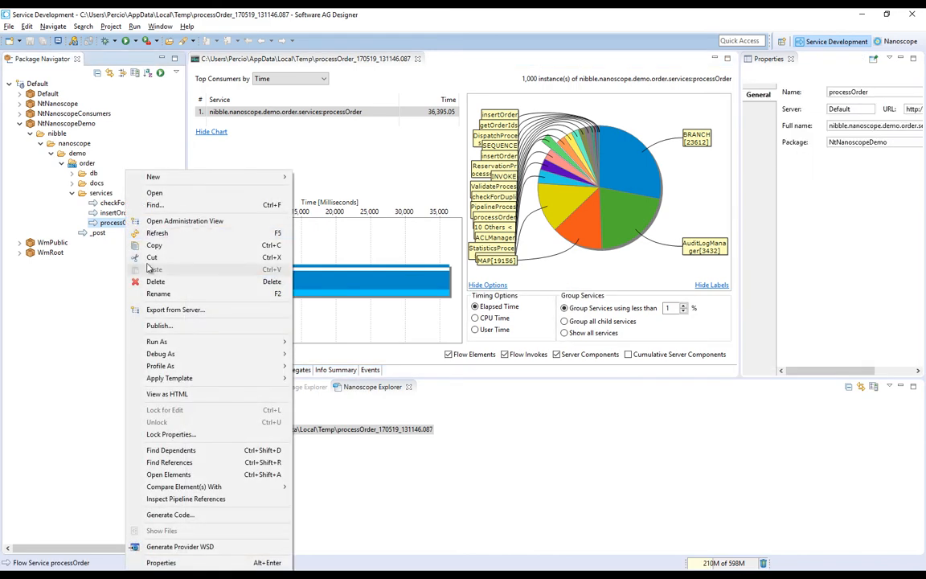
pyautogui.moveTo(171, 367)
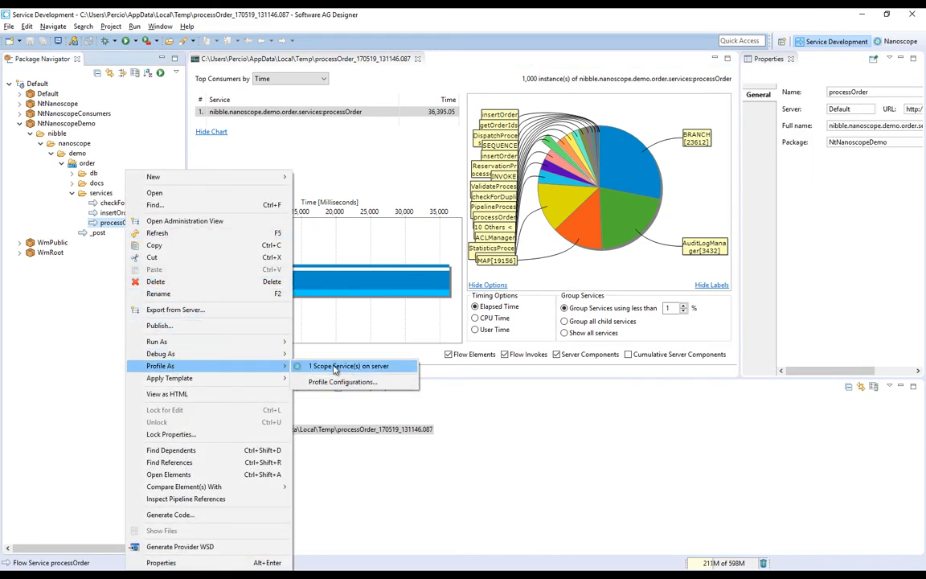
pyautogui.click(309, 367)
pyautogui.click(422, 242)
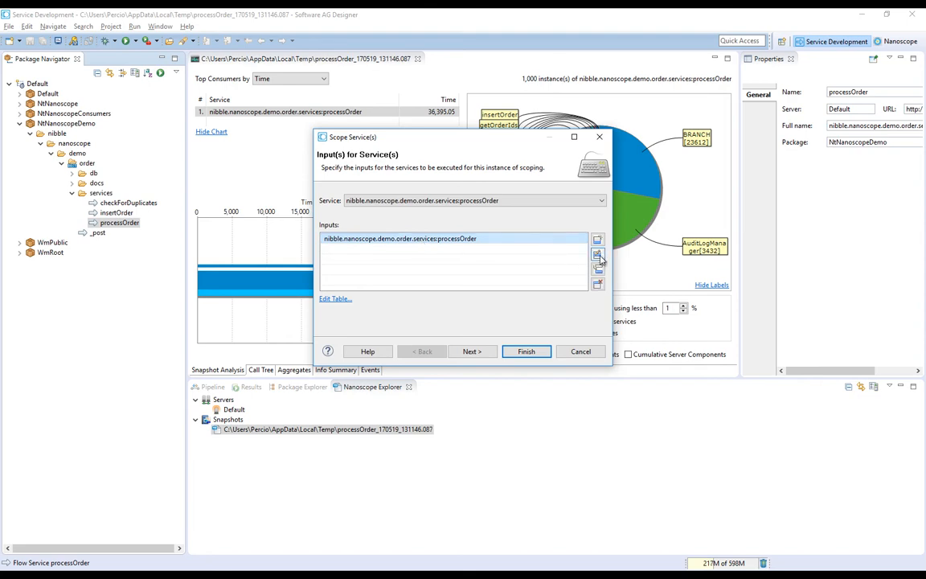
pyautogui.click(598, 255)
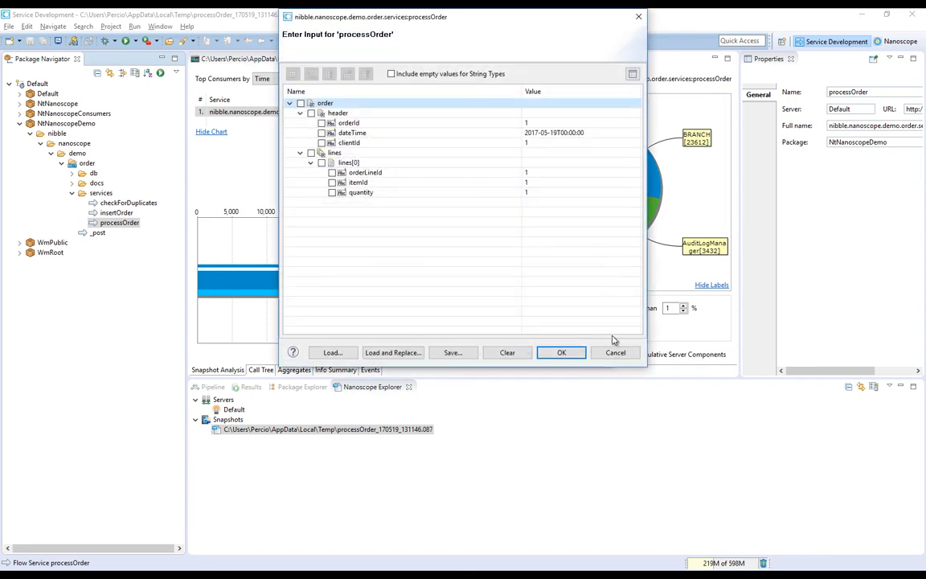
pyautogui.click(615, 352)
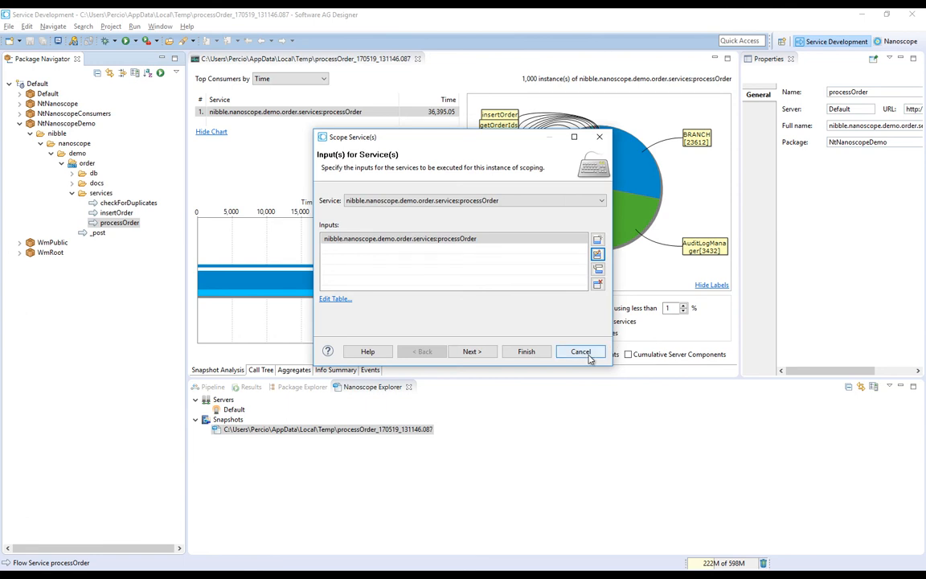
pyautogui.click(580, 352)
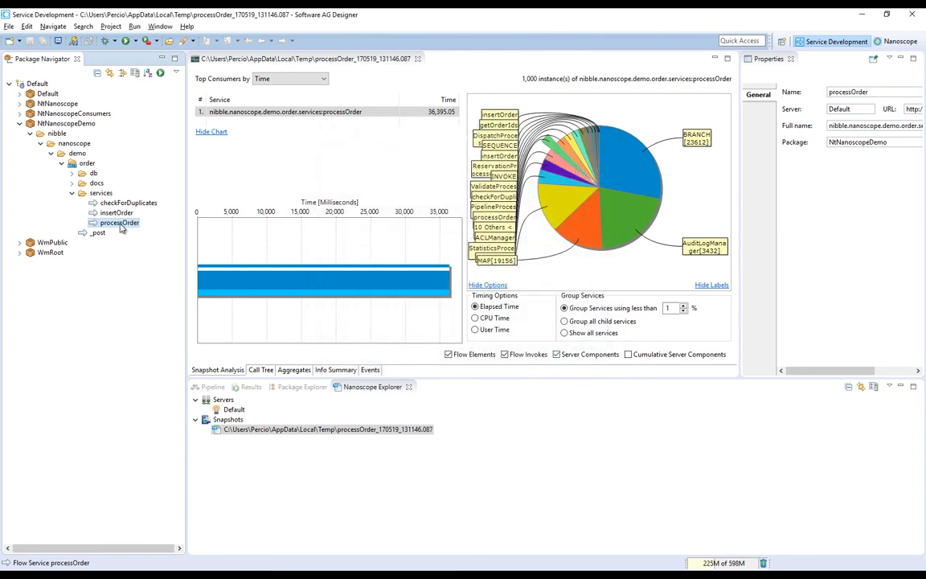
# Review the input, parameters, snapshot and common settings of the saved Nanoscope profile configuration for processOrder, and close it
pyautogui.rightClick(121, 226)
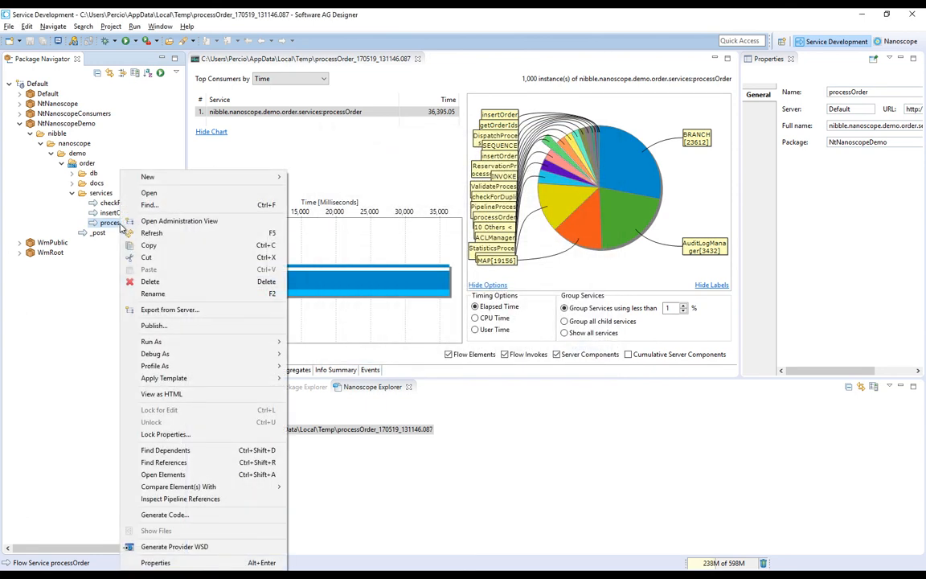
pyautogui.moveTo(177, 366)
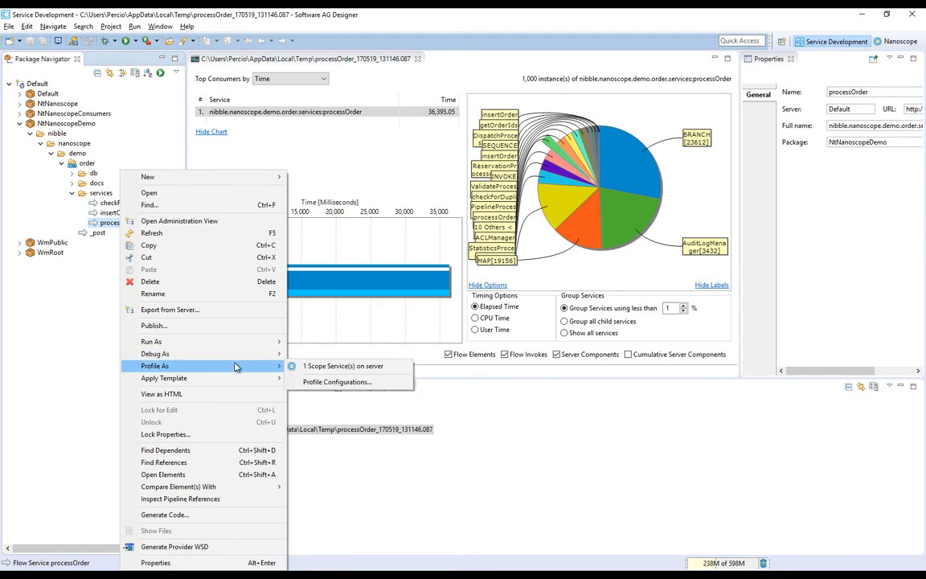
pyautogui.click(312, 381)
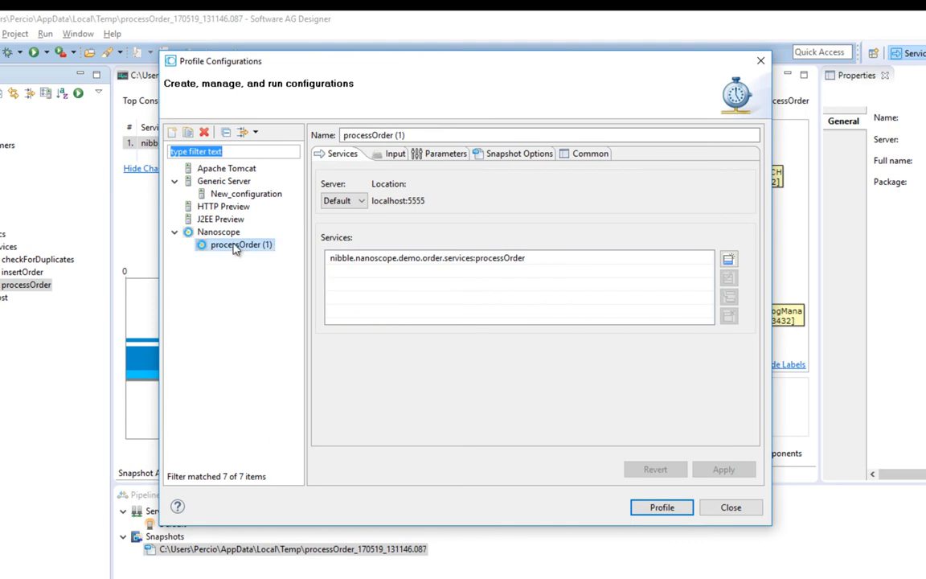
pyautogui.click(392, 157)
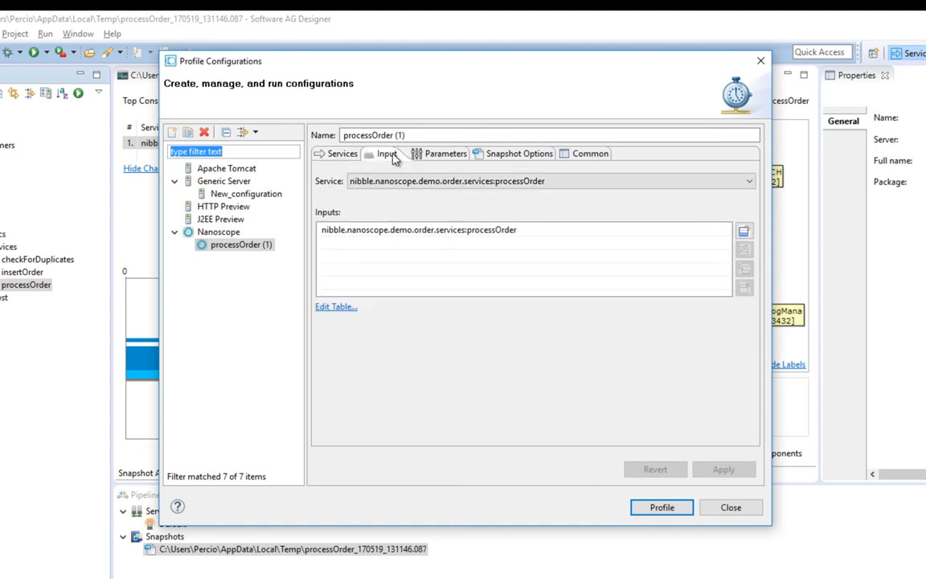
pyautogui.click(438, 159)
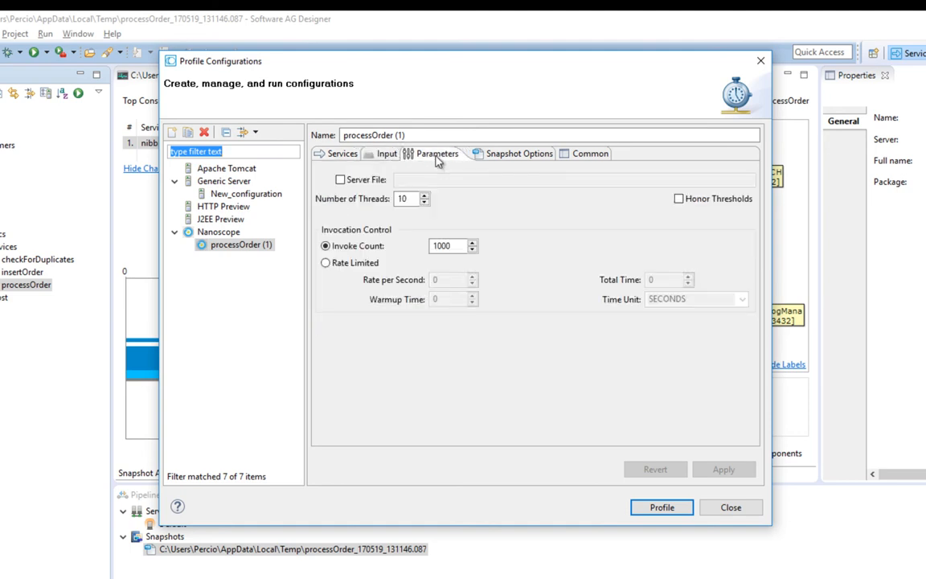
pyautogui.click(497, 154)
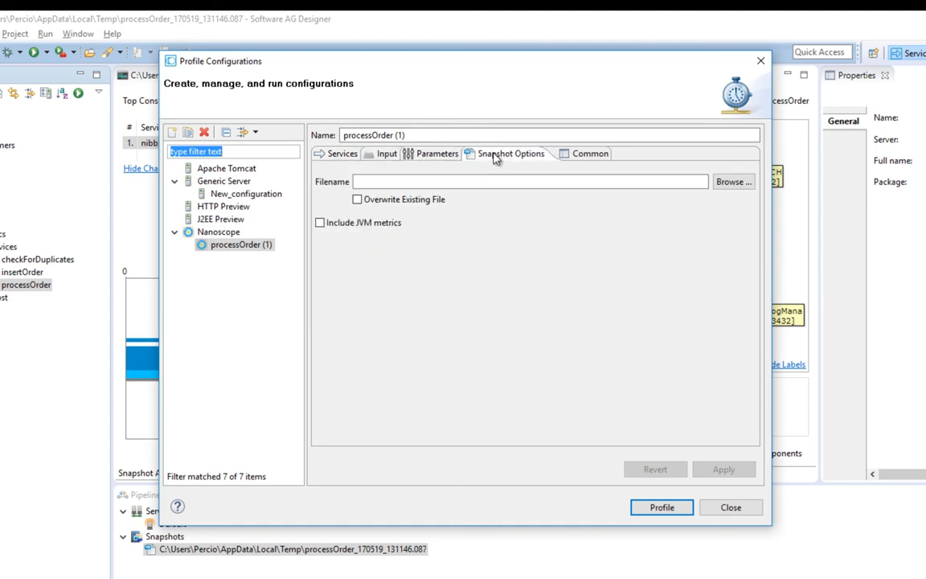
pyautogui.click(586, 156)
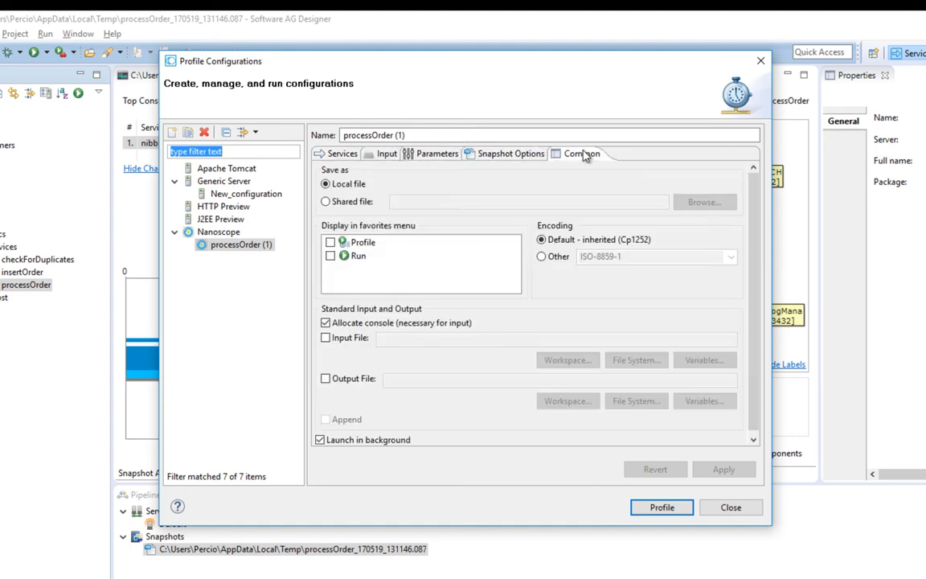
pyautogui.click(726, 508)
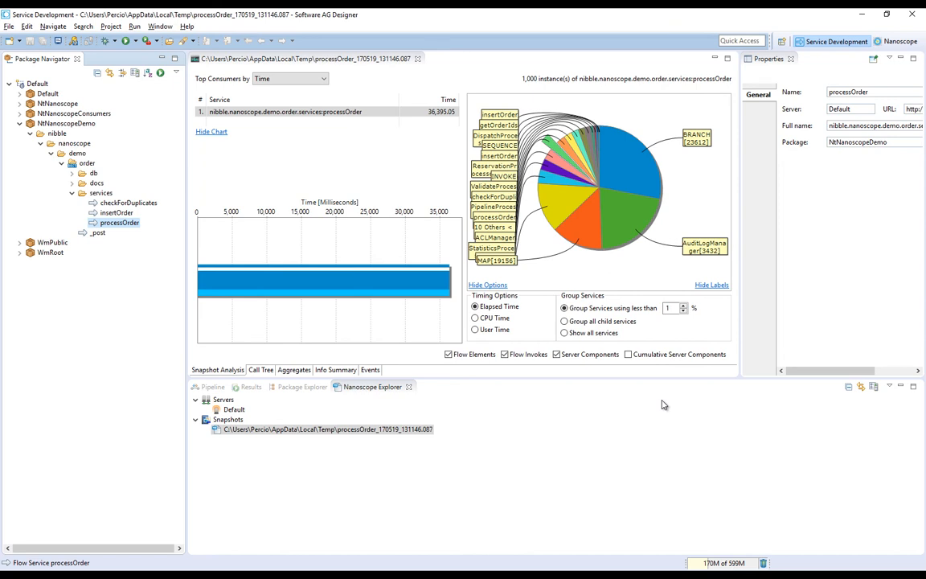
# Collapse the NtNanoscopeDemo package and expand WmPublic down to the services in pub.math
pyautogui.click(20, 124)
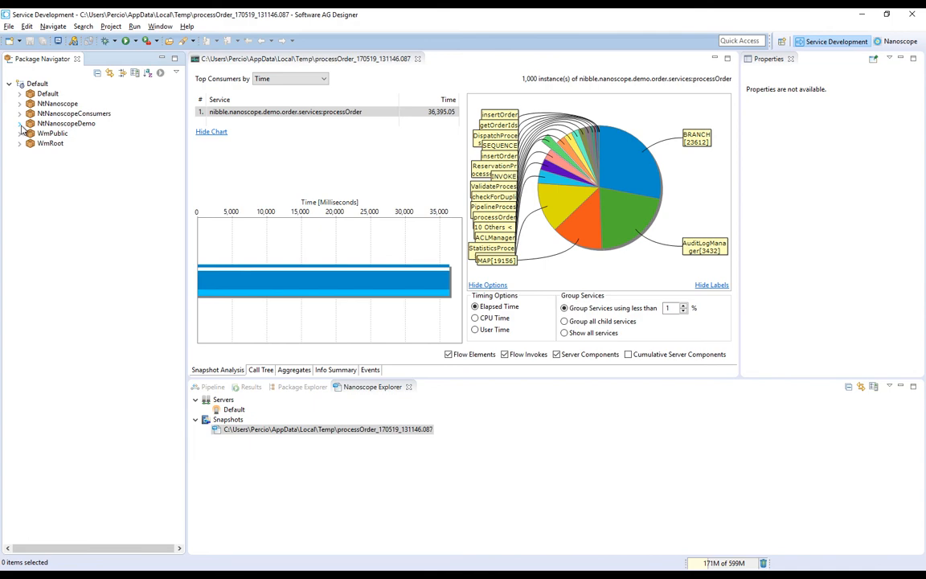
pyautogui.click(20, 133)
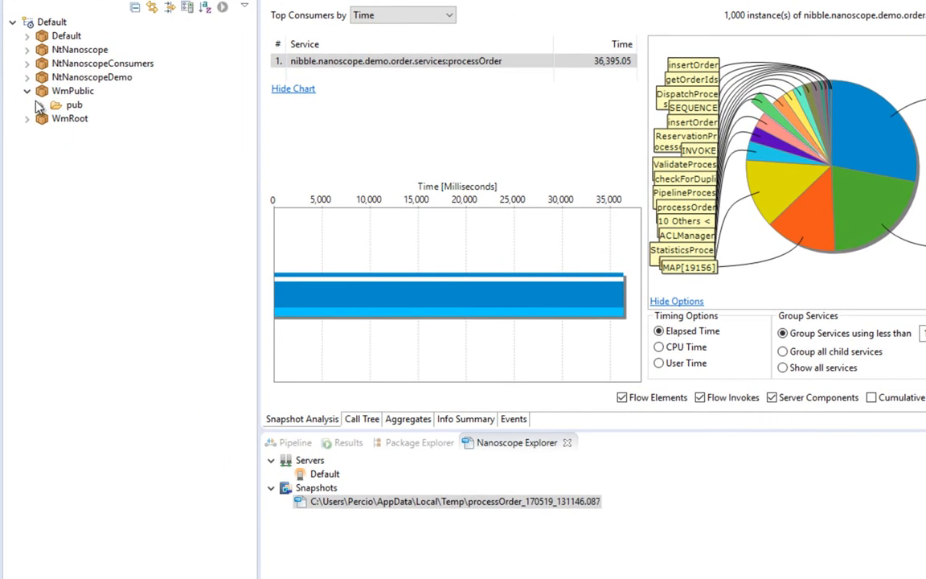
pyautogui.click(41, 104)
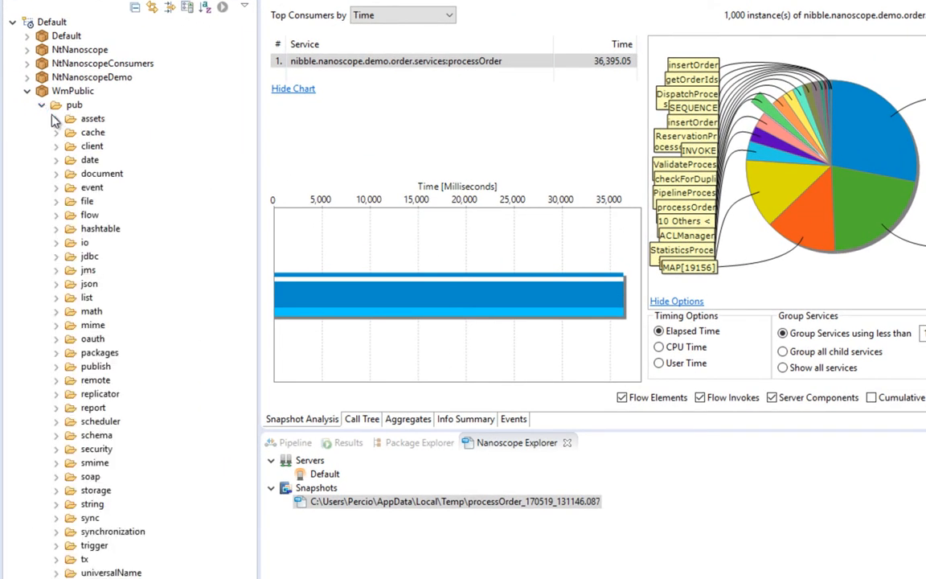
pyautogui.click(58, 311)
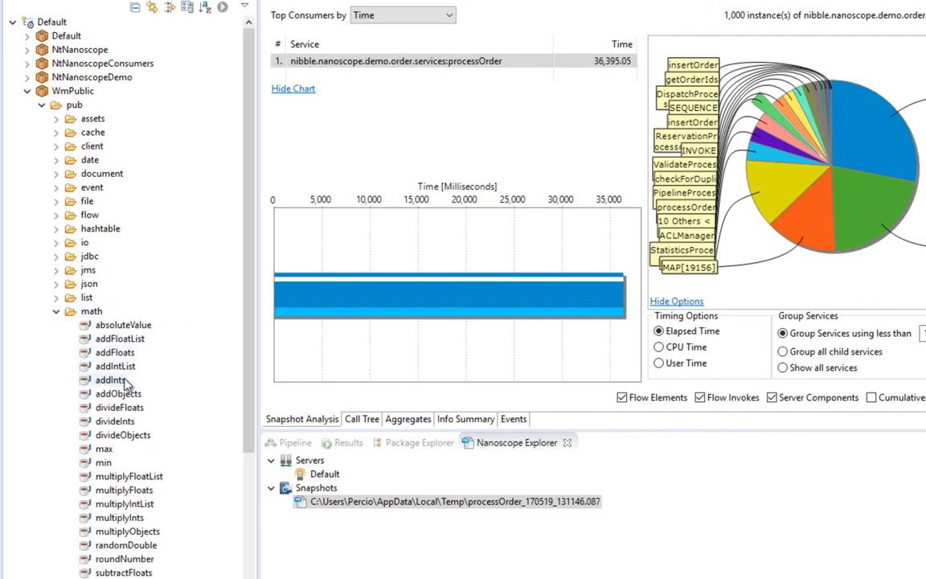
# Select the addInts and divideInts services together and start profiling them as scoped services on the server
pyautogui.click(116, 385)
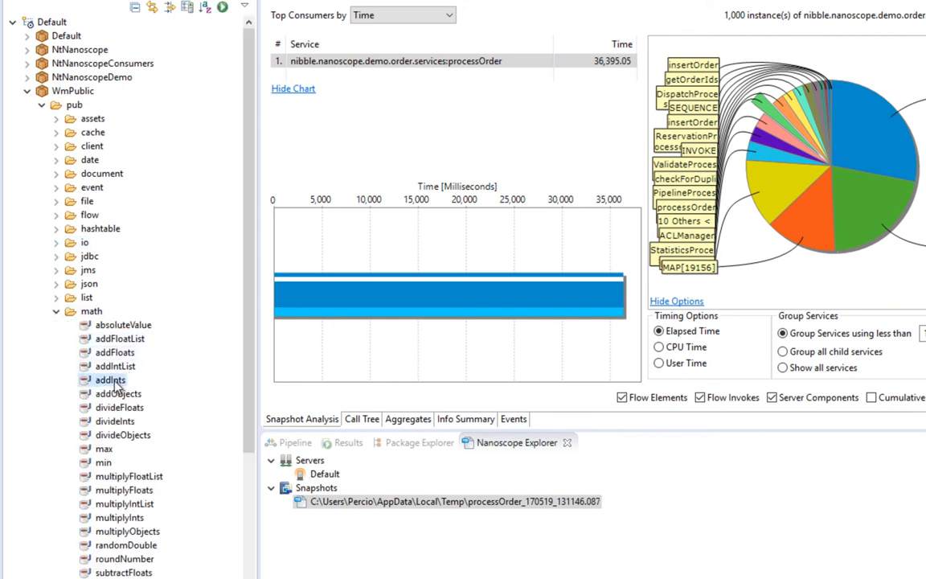
pyautogui.keyDown('ctrl'); pyautogui.click(123, 422); pyautogui.keyUp('ctrl')
pyautogui.rightClick(127, 425)
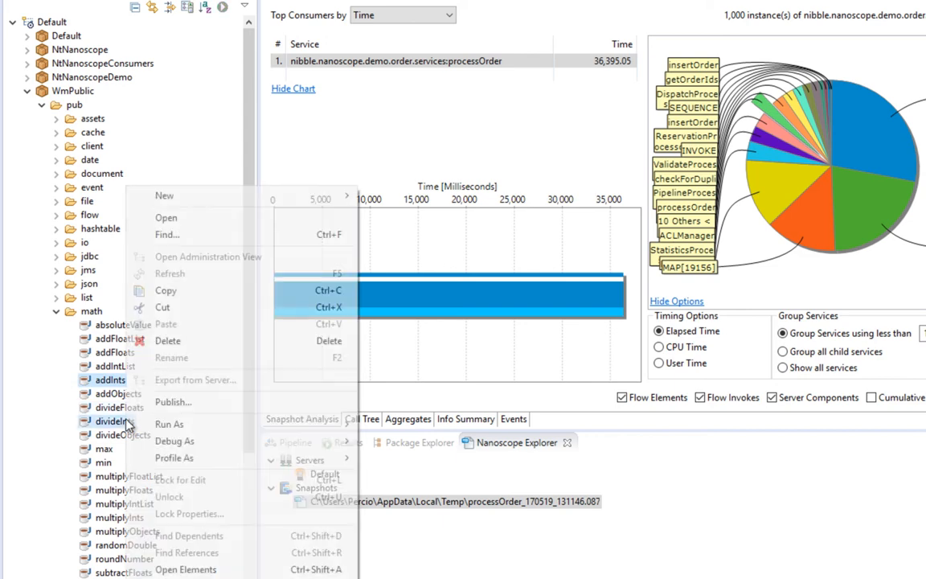
pyautogui.moveTo(186, 458)
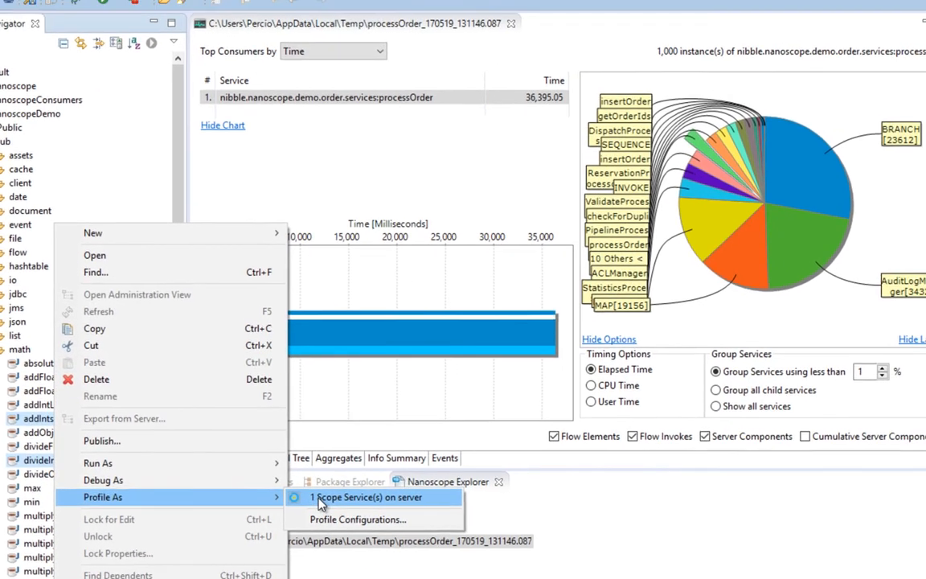
pyautogui.click(386, 460)
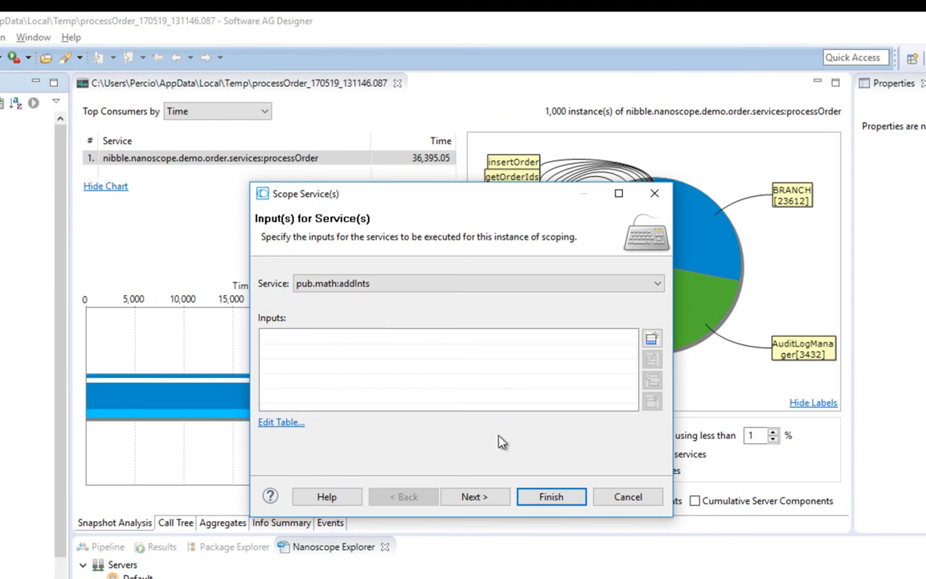
# Add an input set for pub.math:addInts with num1 set to 1 and num2 set to 1
pyautogui.click(651, 339)
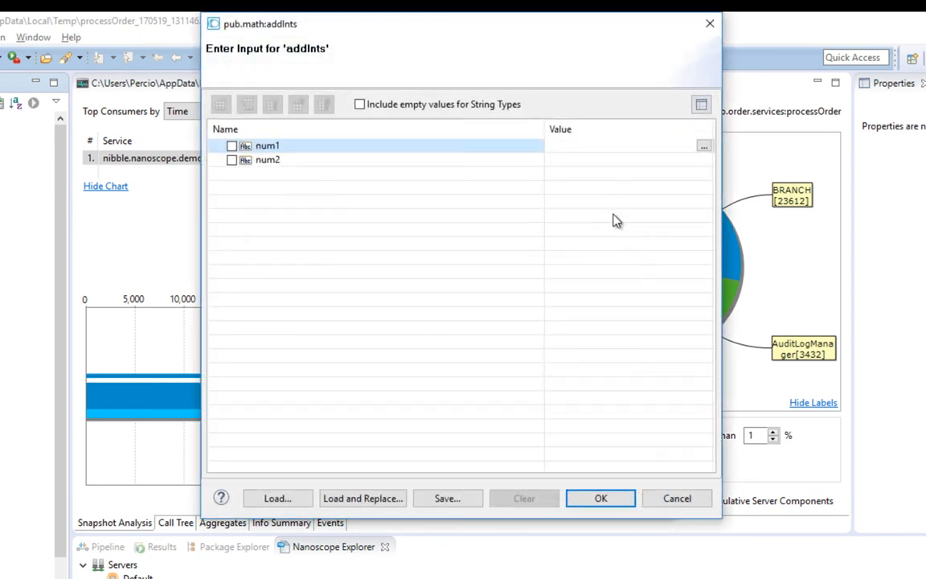
pyautogui.click(562, 147)
pyautogui.write('1')
pyautogui.click(563, 160)
pyautogui.write('1')
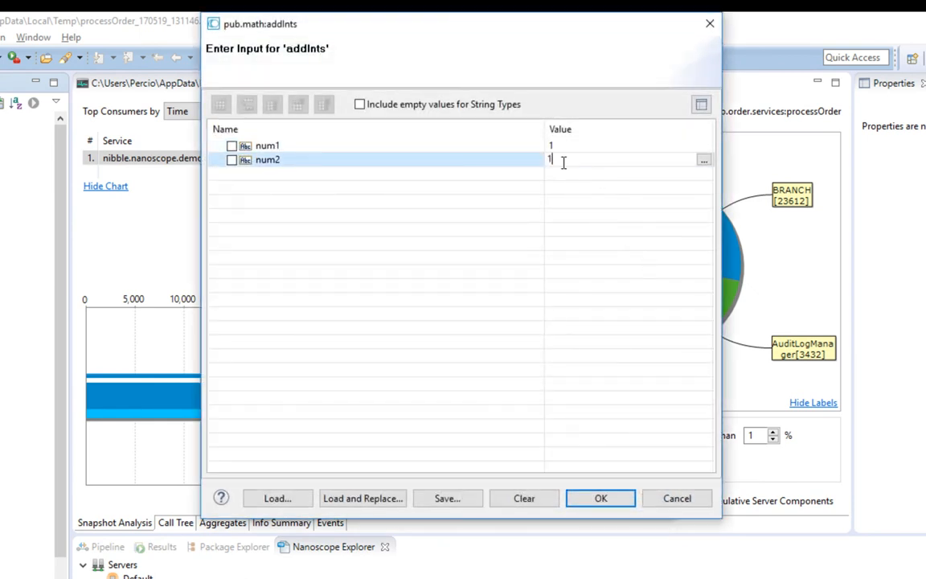
pyautogui.click(611, 502)
# Add an input set for pub.math:divideInts with num1 and num2 both 1, and check the combined input table of all scoped services
pyautogui.click(430, 285)
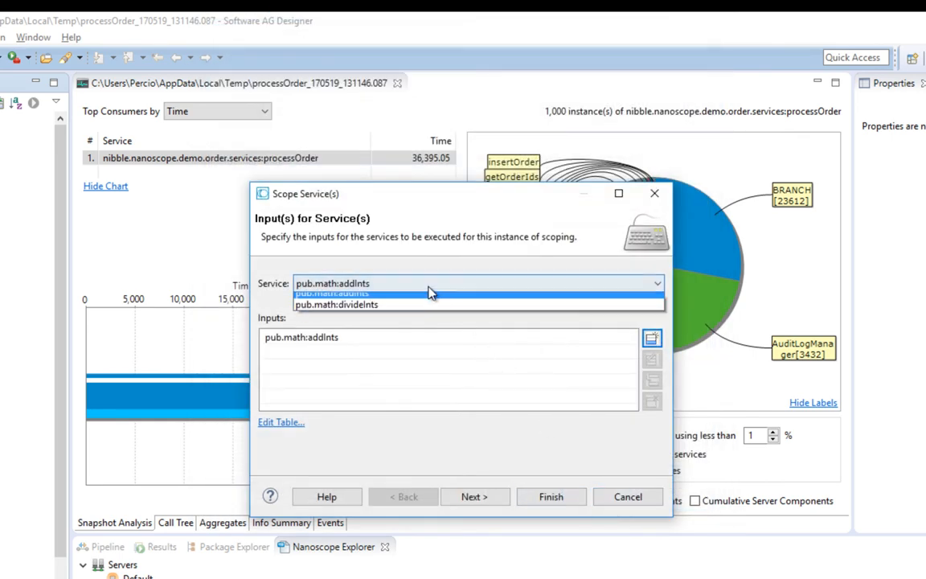
pyautogui.click(414, 305)
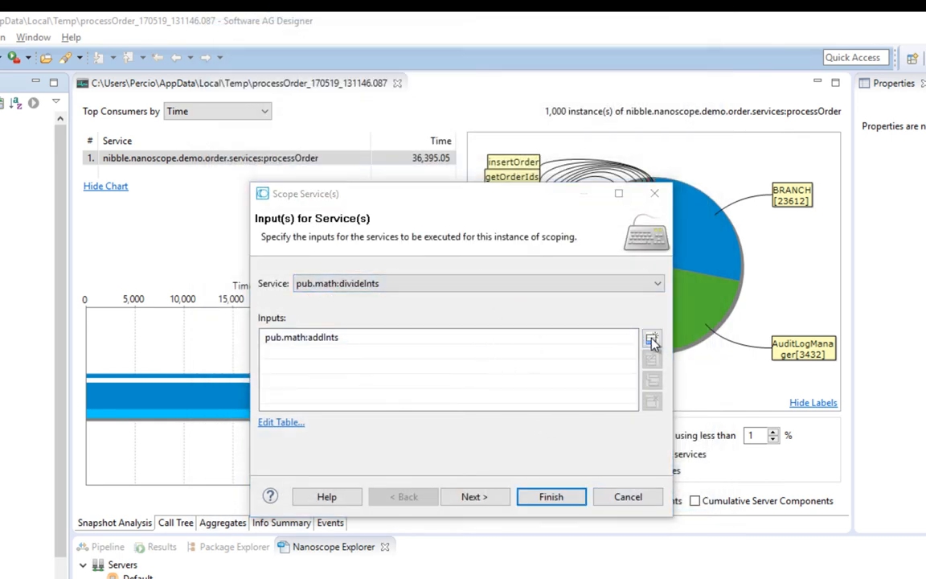
pyautogui.click(652, 340)
pyautogui.click(562, 146)
pyautogui.write('1')
pyautogui.click(560, 160)
pyautogui.write('1')
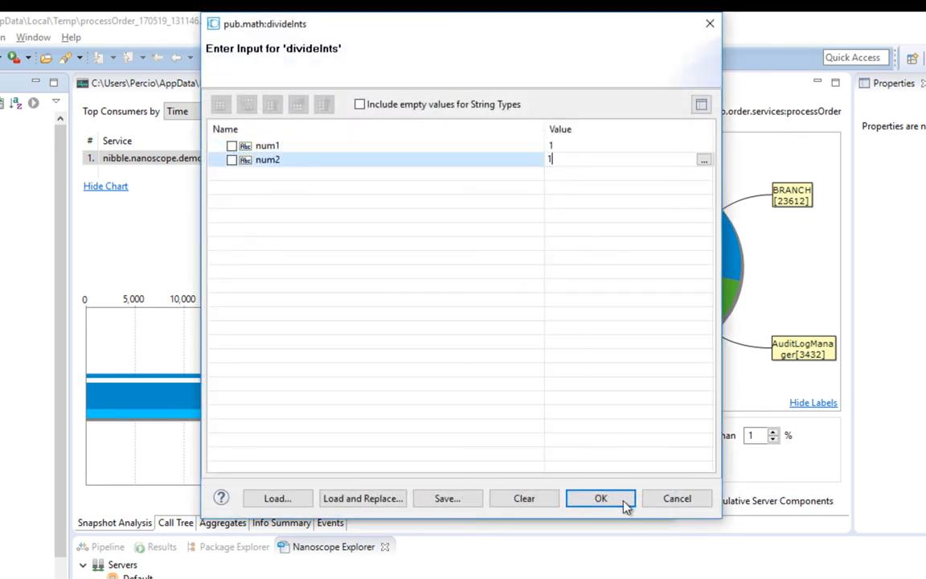
pyautogui.click(600, 499)
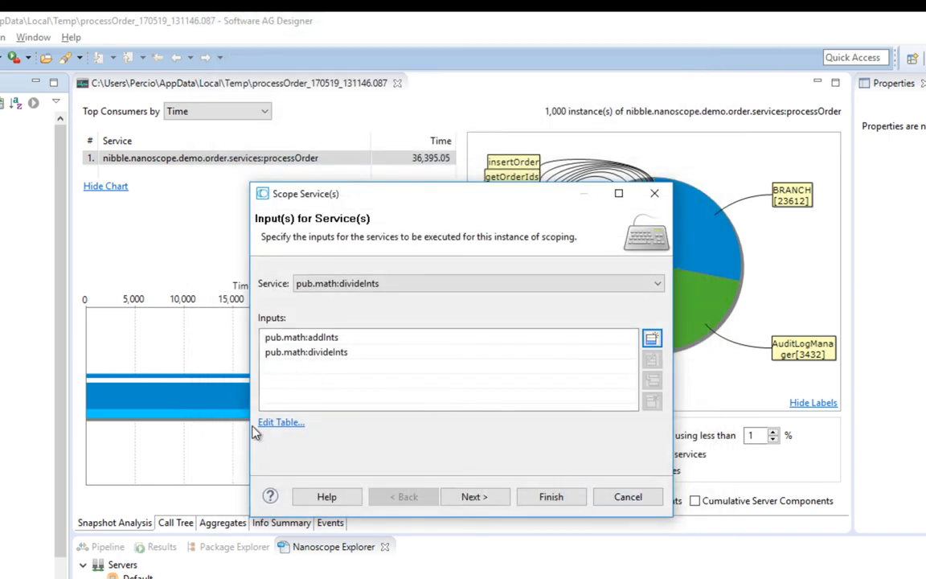
pyautogui.click(276, 423)
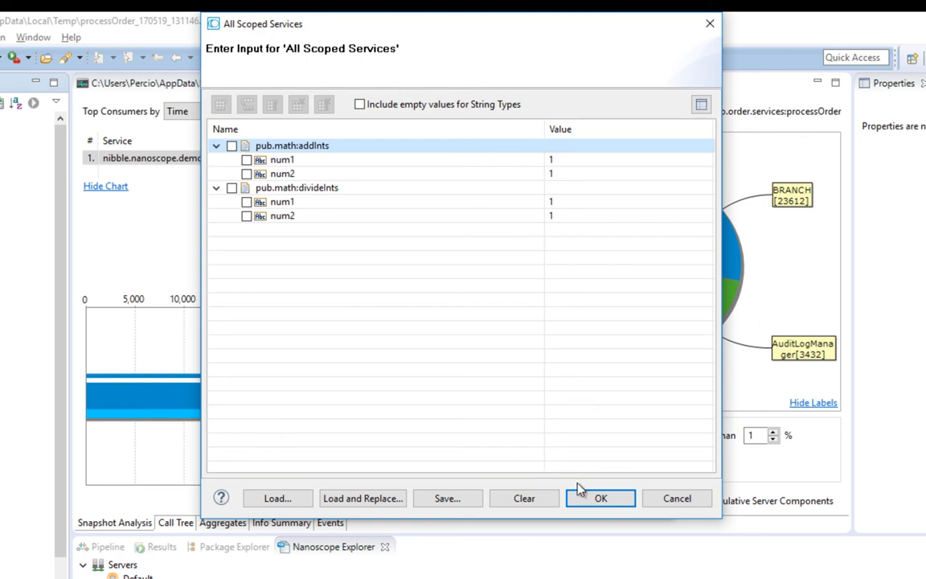
pyautogui.click(600, 498)
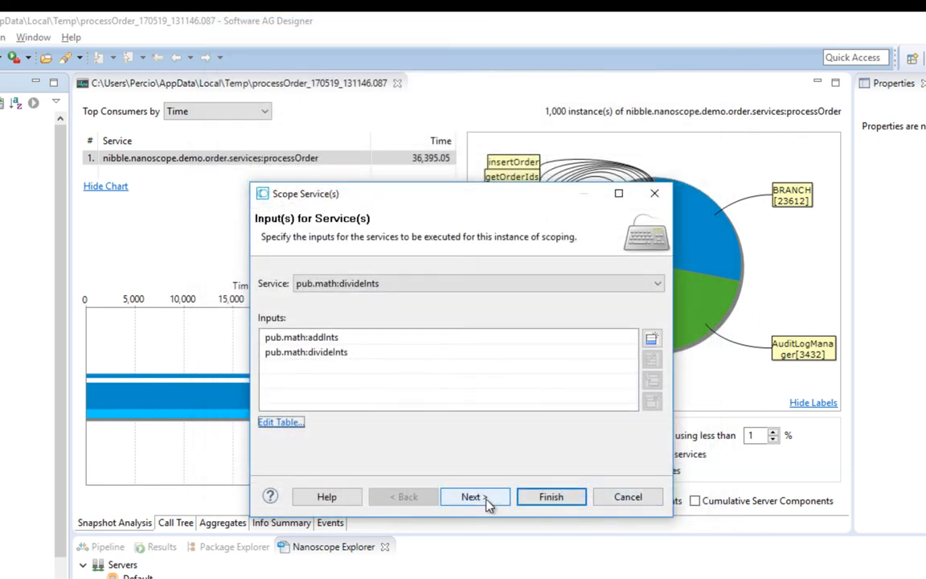
# Set the scope parameters to 10 threads and an invoke count of 1000, and run the profiling
pyautogui.click(487, 500)
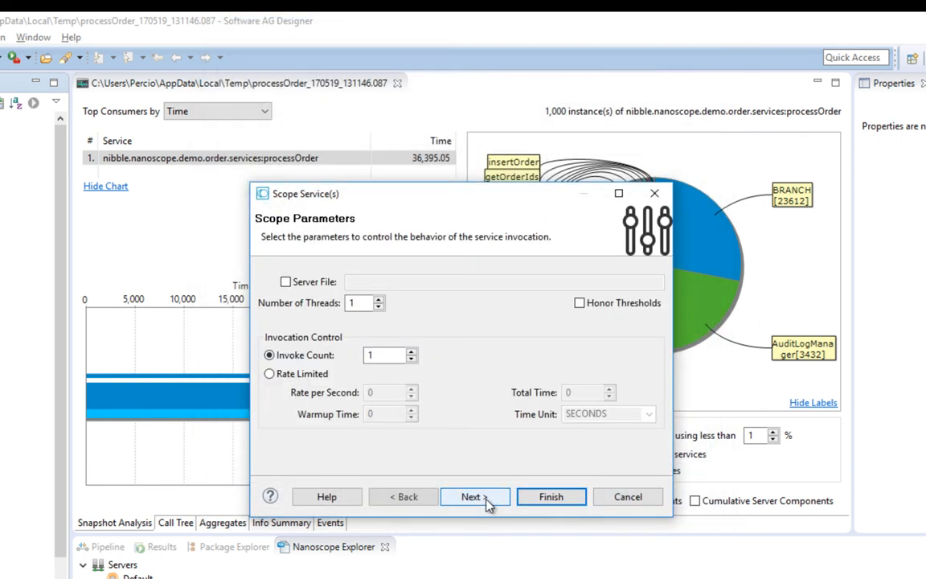
pyautogui.click(364, 306)
pyautogui.write('0')
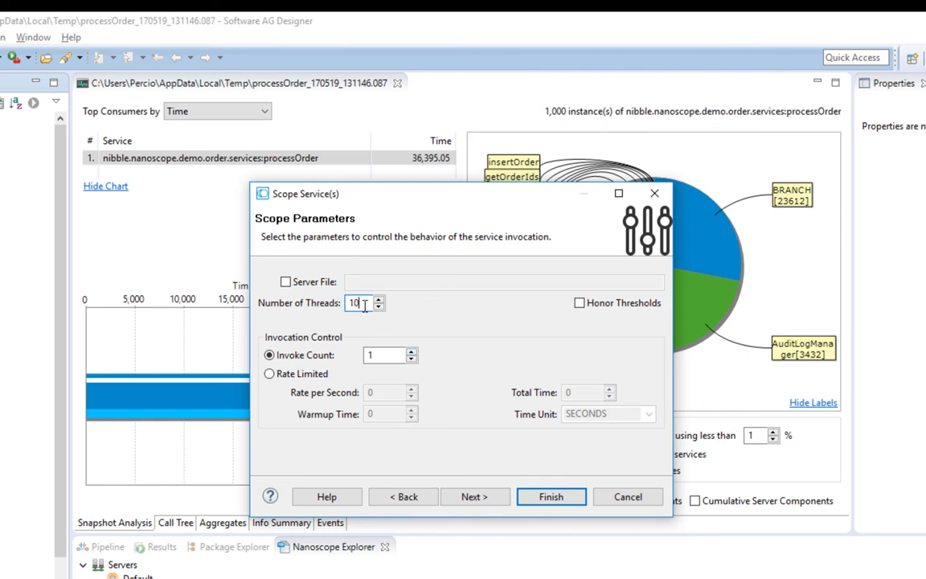
pyautogui.click(385, 357)
pyautogui.write('000')
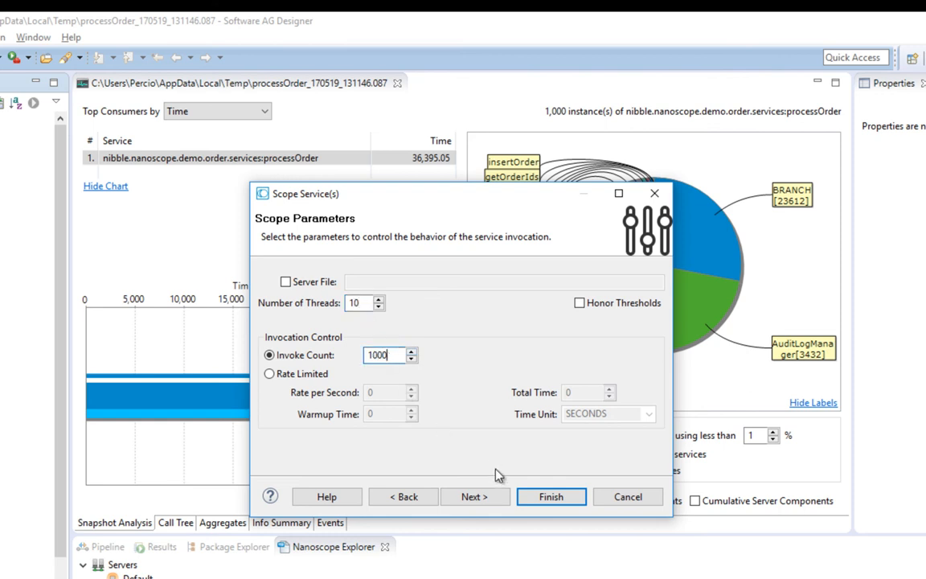
pyautogui.click(573, 499)
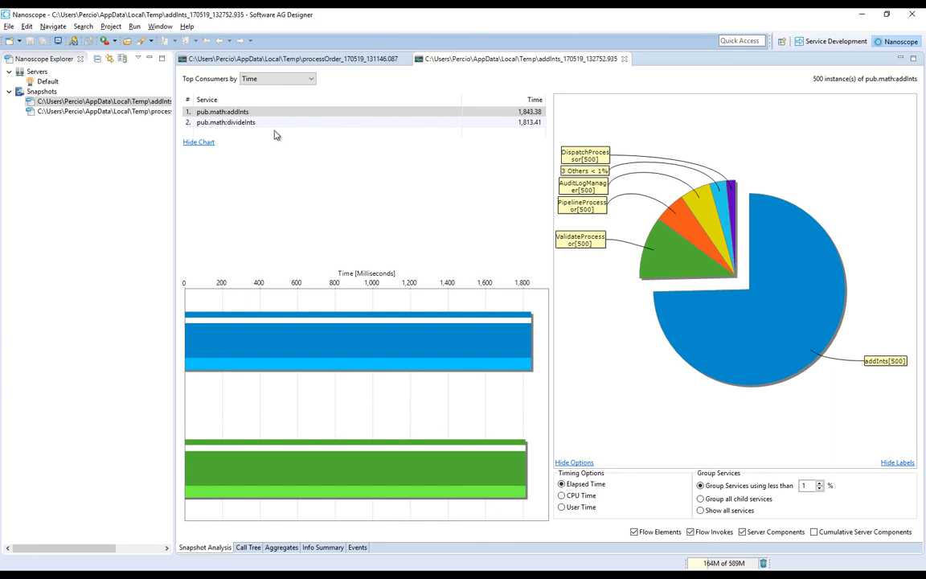
# Compare the time breakdowns of addInts and divideInts in the new snapshot analysis, and view its call tree
pyautogui.click(249, 123)
pyautogui.click(239, 113)
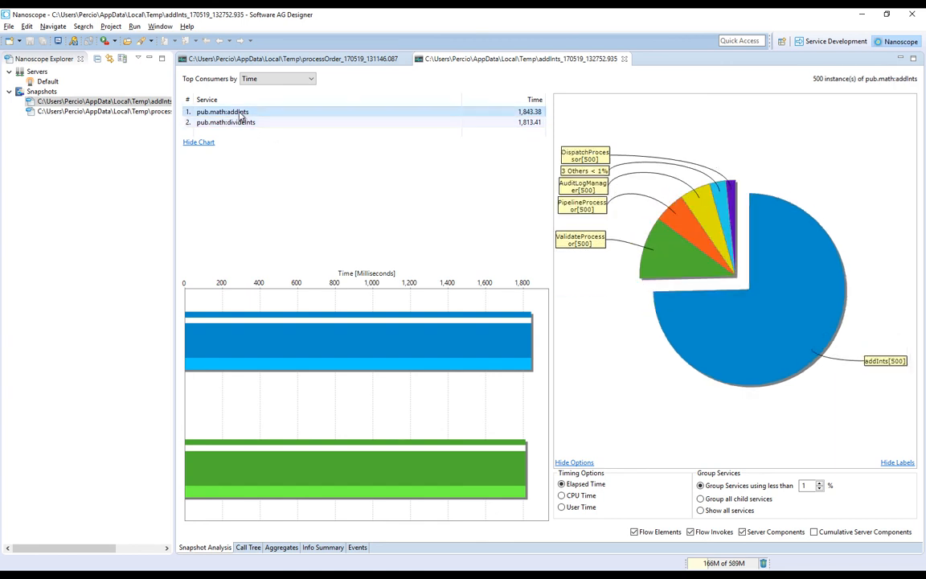
pyautogui.click(247, 123)
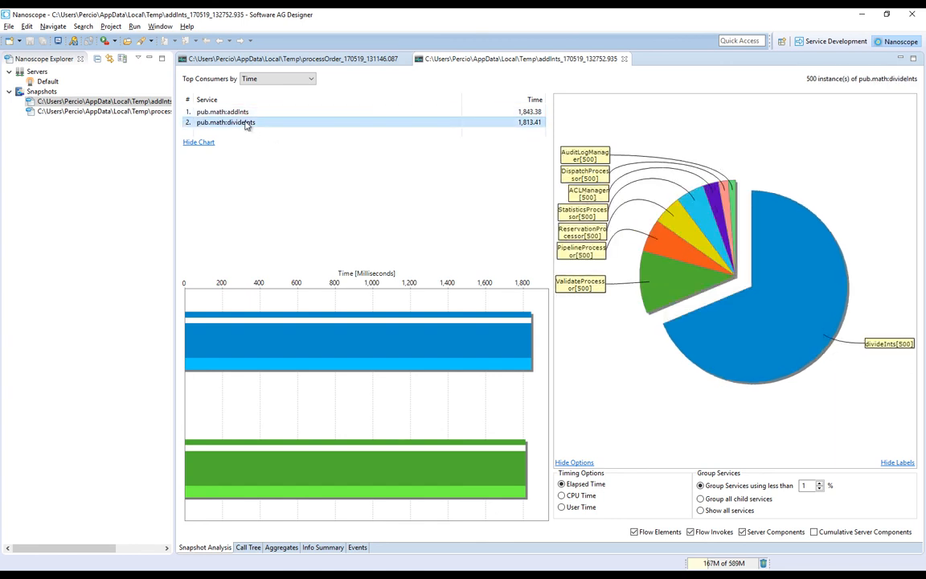
pyautogui.click(254, 549)
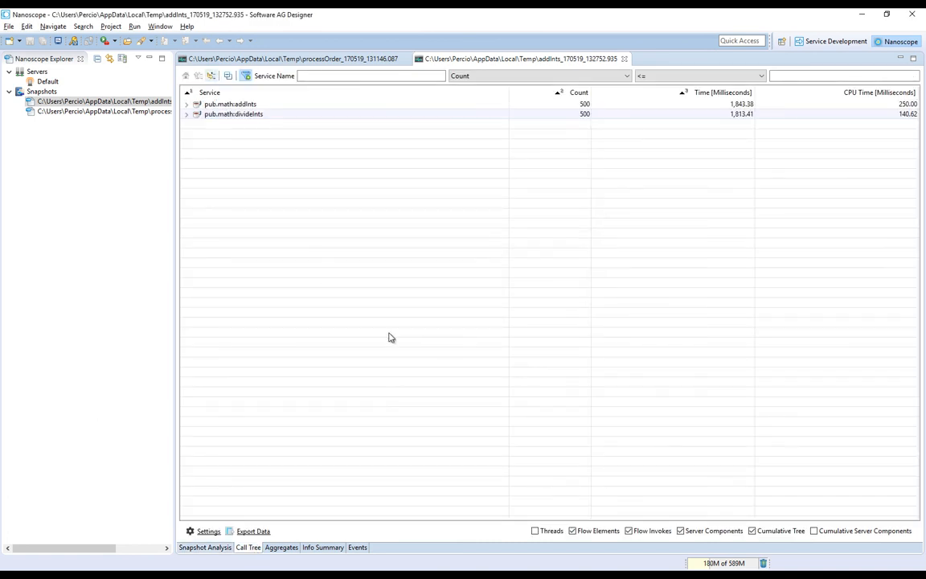